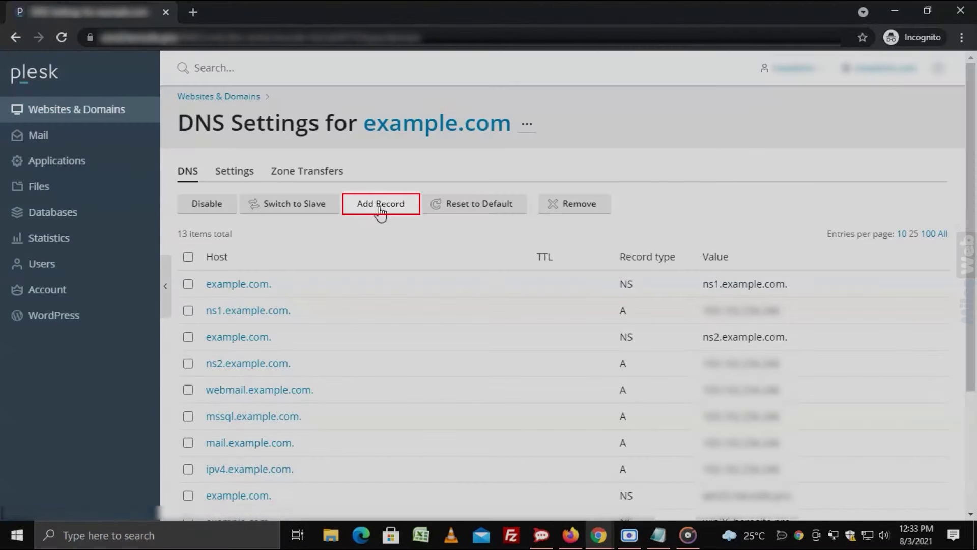
Add an A record for example.com with the domain name left blank, TTL 3600 and IP address 11.22.33.44.
{"action": "left_click", "coordinate": [379, 206]}
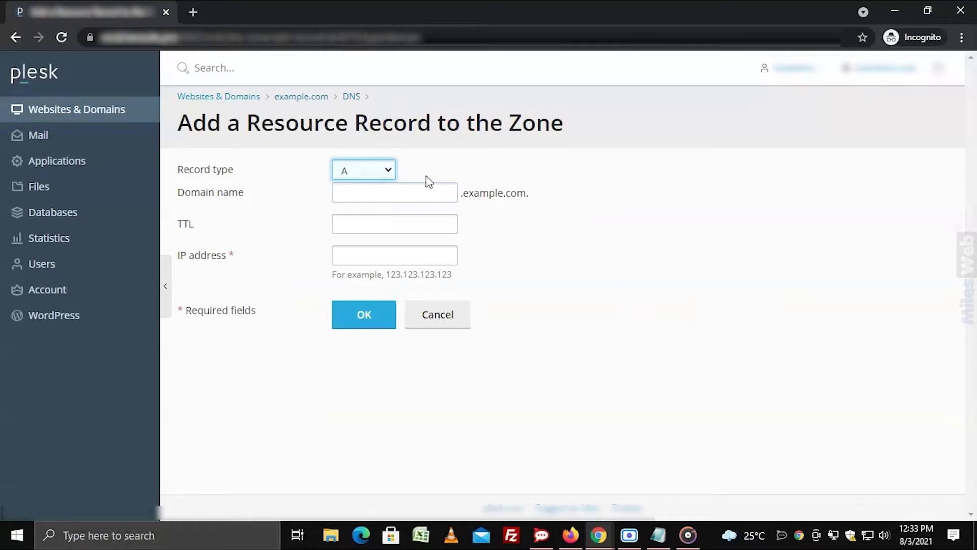
{"action": "left_click", "coordinate": [393, 175]}
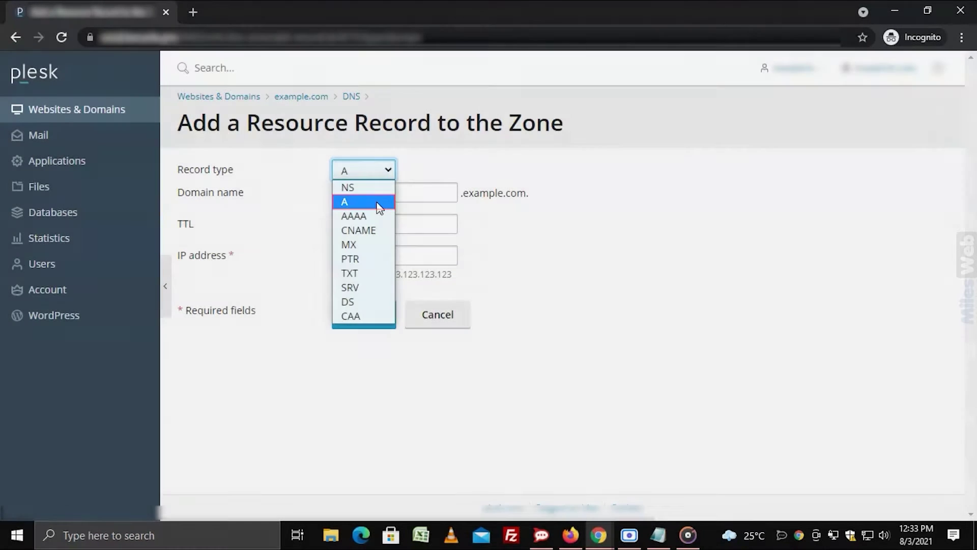
{"action": "left_click", "coordinate": [379, 207]}
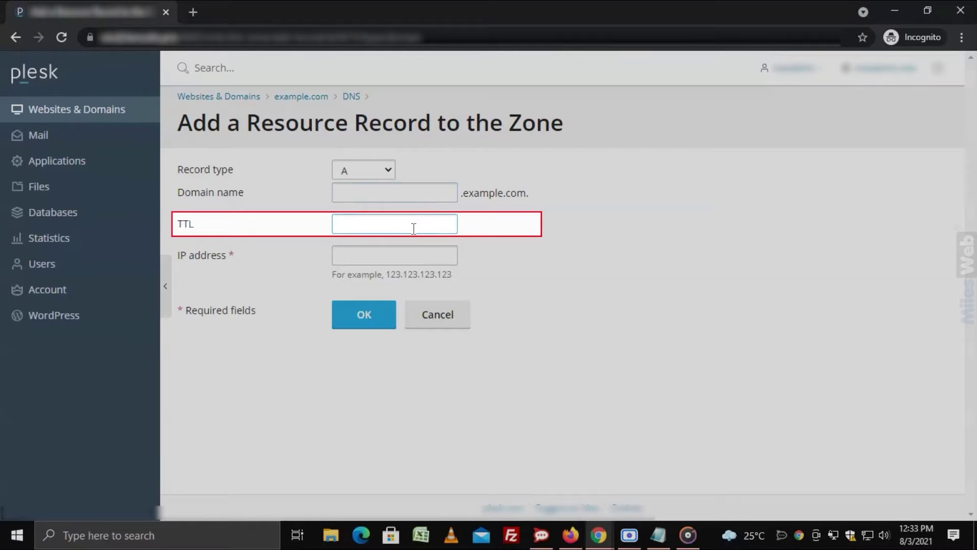
{"action": "left_click", "coordinate": [413, 229]}
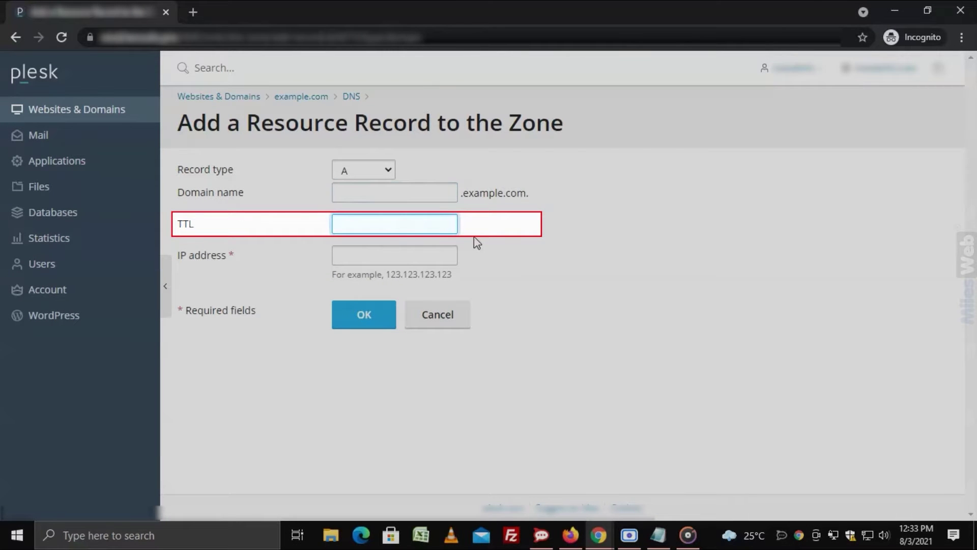
{"action": "type", "text": "3600"}
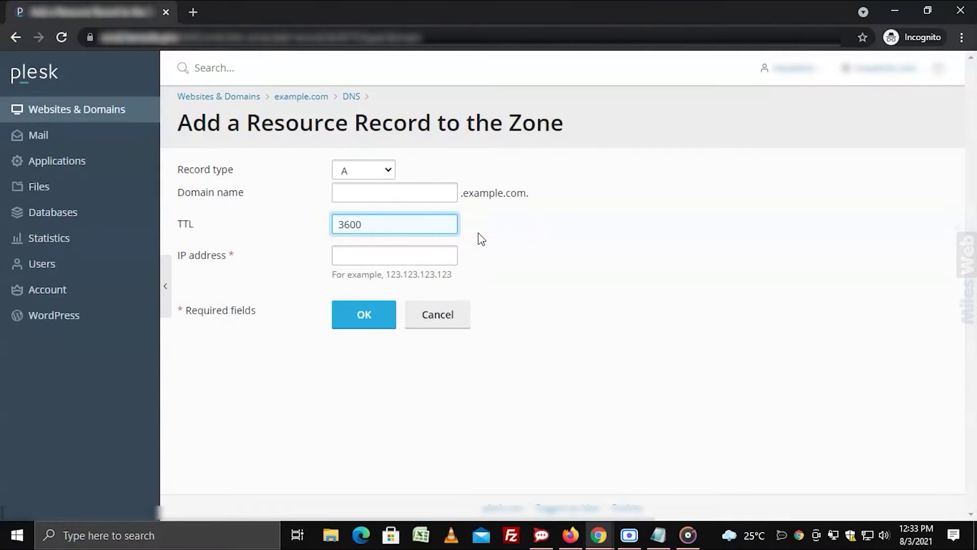
{"action": "left_click", "coordinate": [452, 256]}
{"action": "type", "text": "11.22.33"}
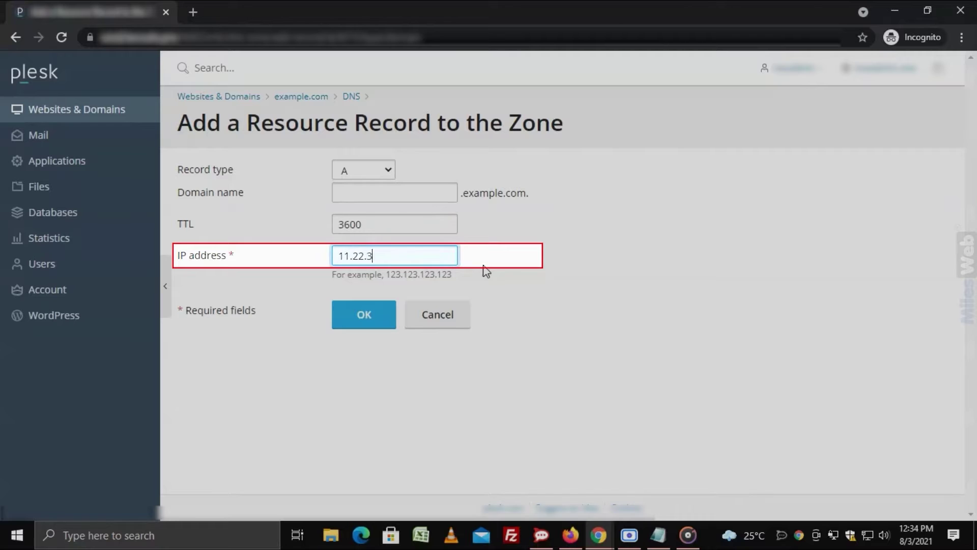
{"action": "type", "text": ".44"}
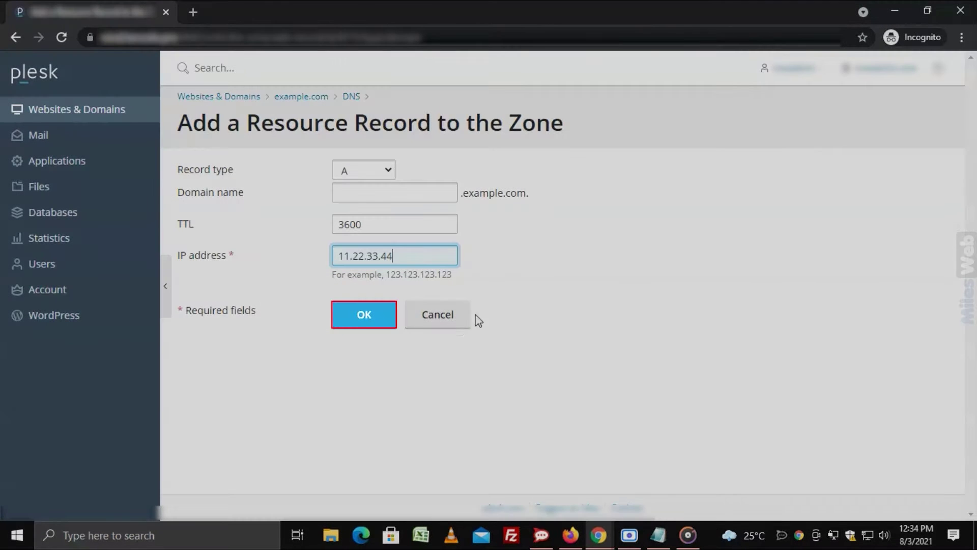
{"action": "left_click", "coordinate": [366, 331]}
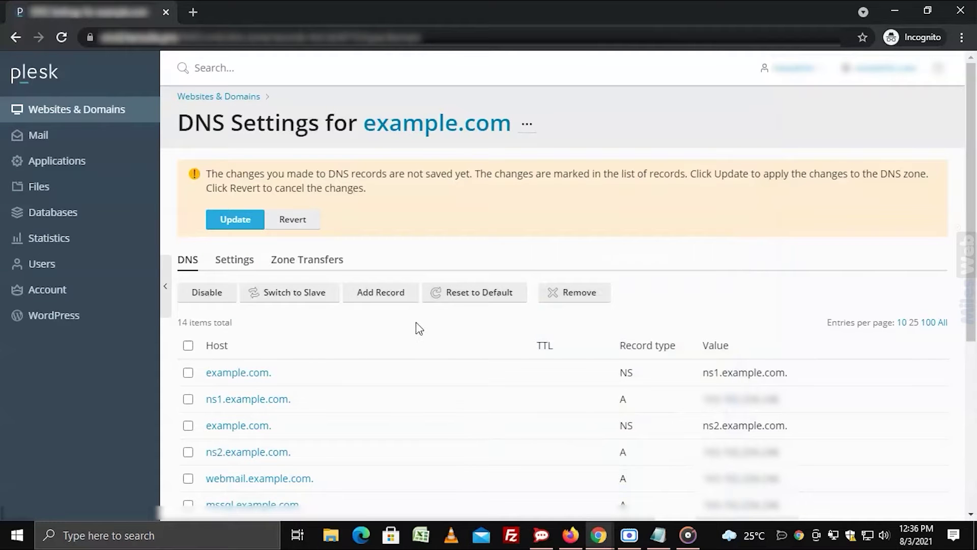
Add an MX record with TTL 3600, mail exchange server mail.example.com and priority very high (0), leaving the mail domain blank.
{"action": "left_click", "coordinate": [387, 298]}
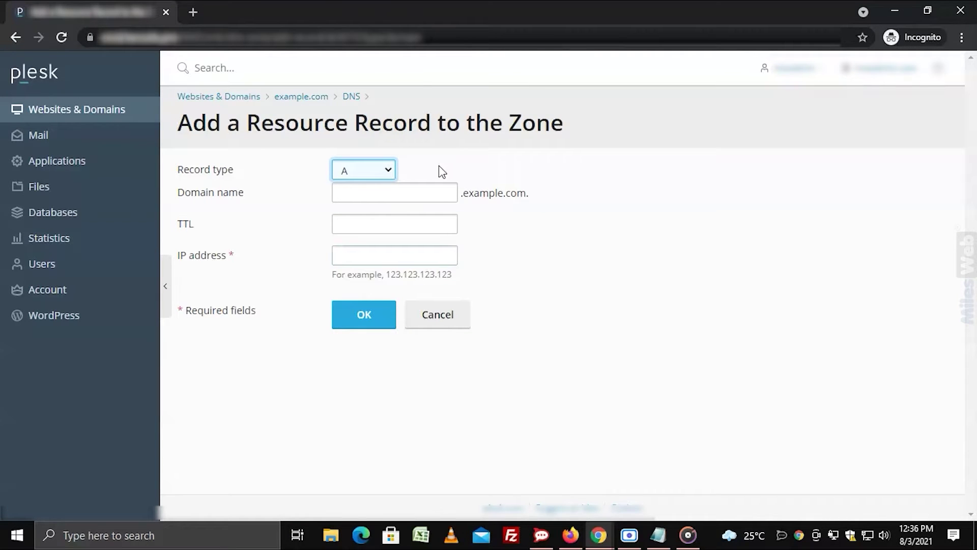
{"action": "left_click", "coordinate": [388, 168]}
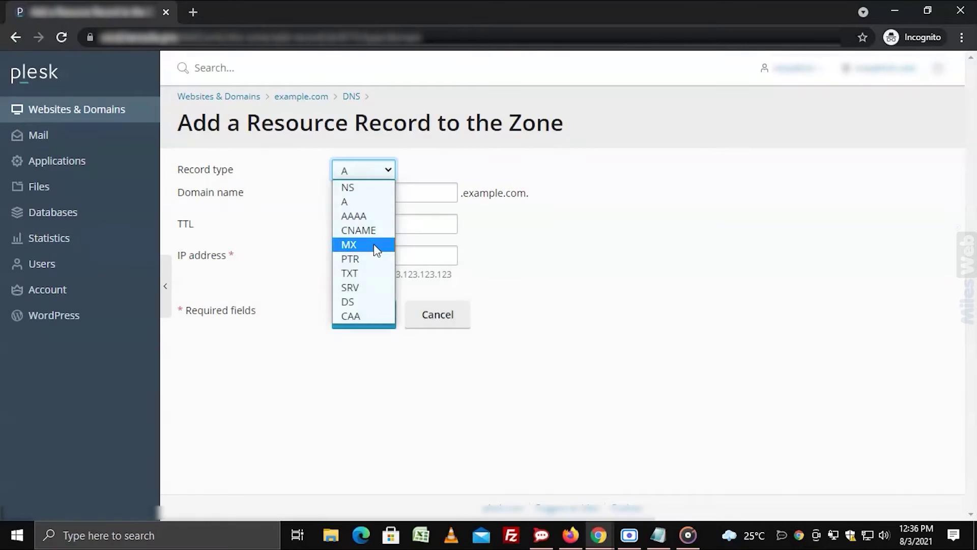
{"action": "left_click", "coordinate": [374, 244]}
{"action": "left_click", "coordinate": [481, 224]}
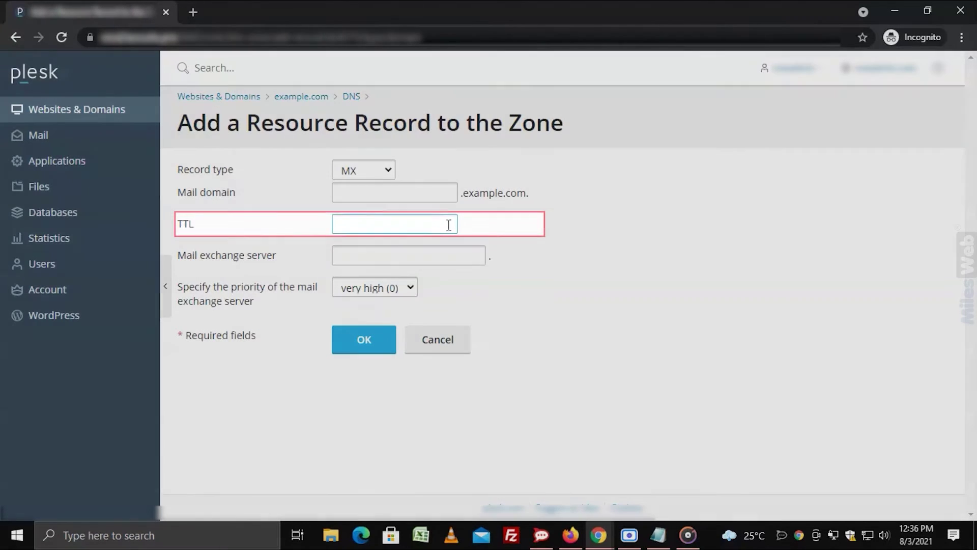
{"action": "left_click", "coordinate": [449, 224]}
{"action": "type", "text": "3600"}
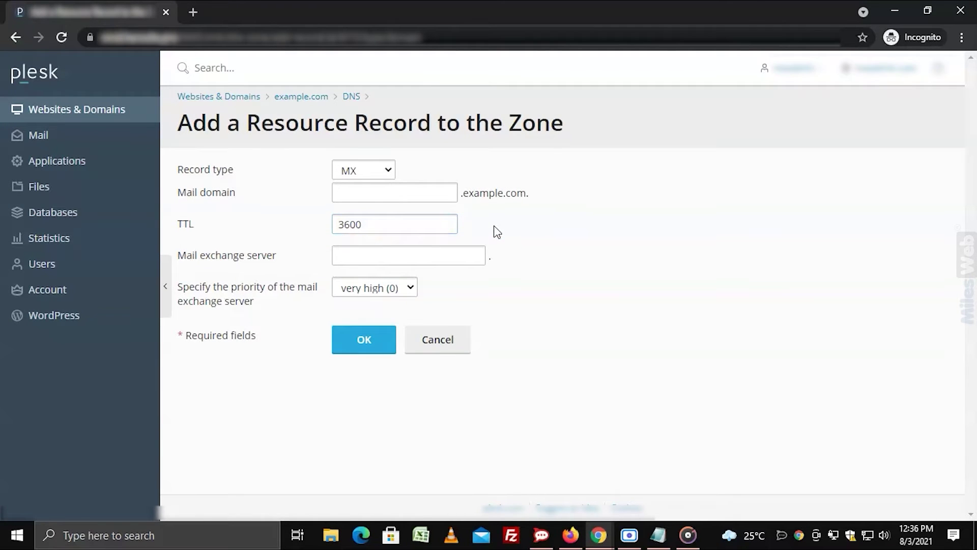
{"action": "left_click", "coordinate": [470, 251]}
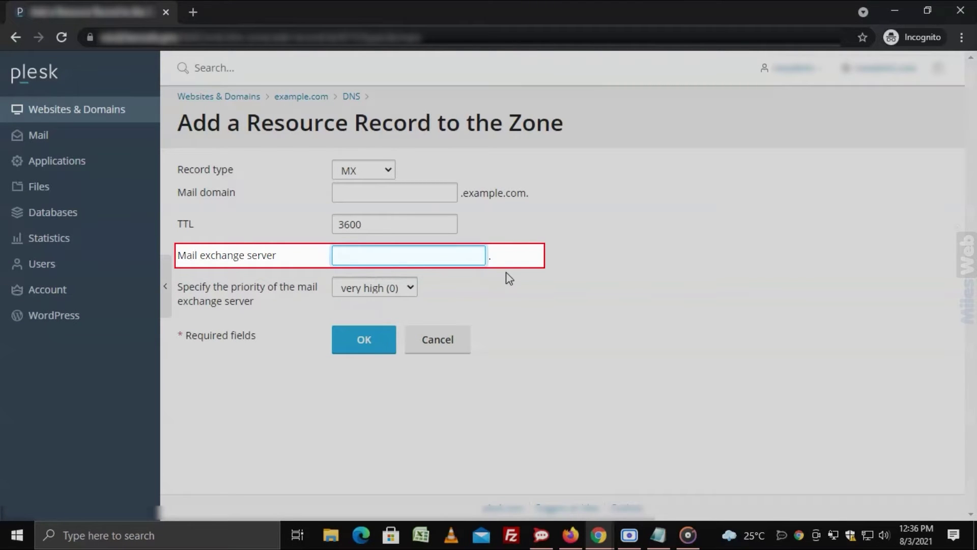
{"action": "type", "text": "mail.example.com"}
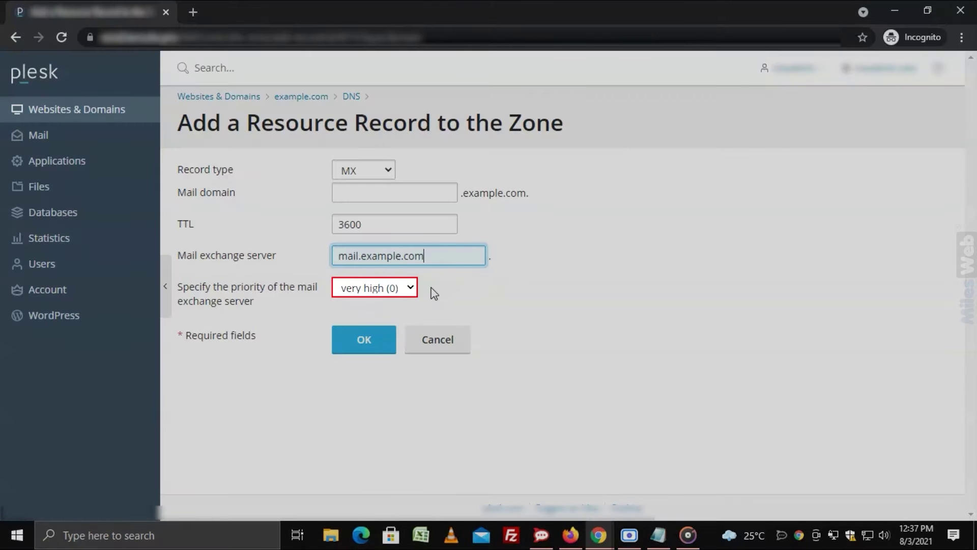
{"action": "left_click", "coordinate": [410, 288]}
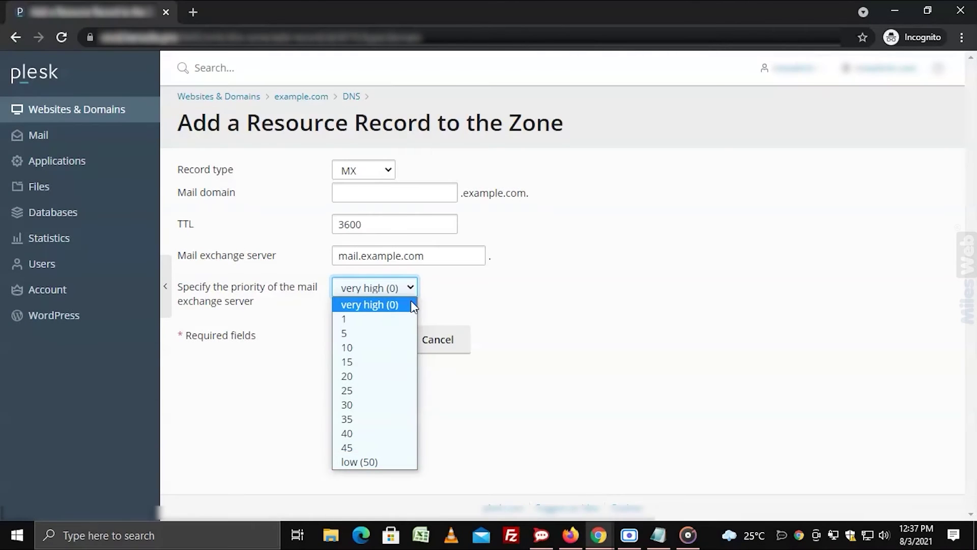
{"action": "left_click", "coordinate": [411, 302]}
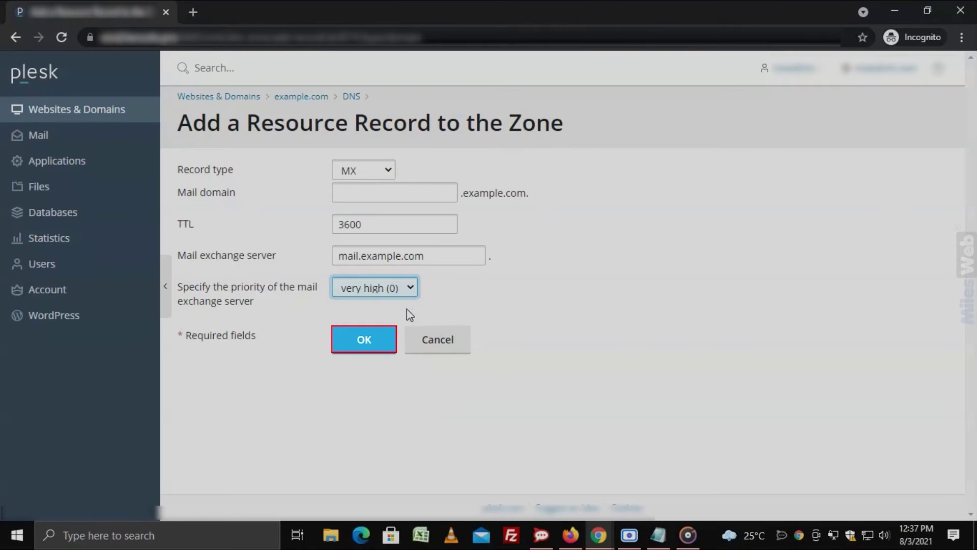
{"action": "left_click", "coordinate": [371, 340]}
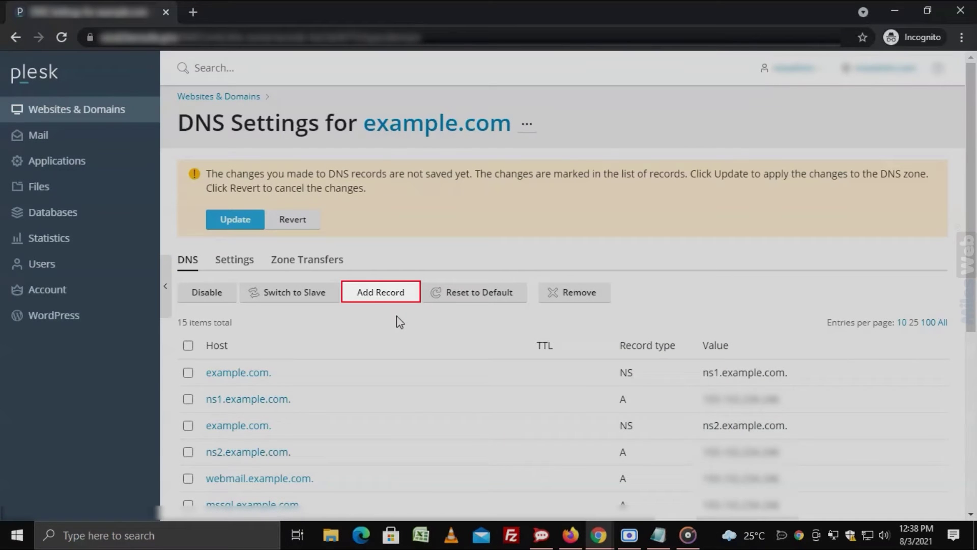
Add a CNAME record for the www subdomain with TTL 3600 and canonical name example.com.
{"action": "left_click", "coordinate": [382, 300]}
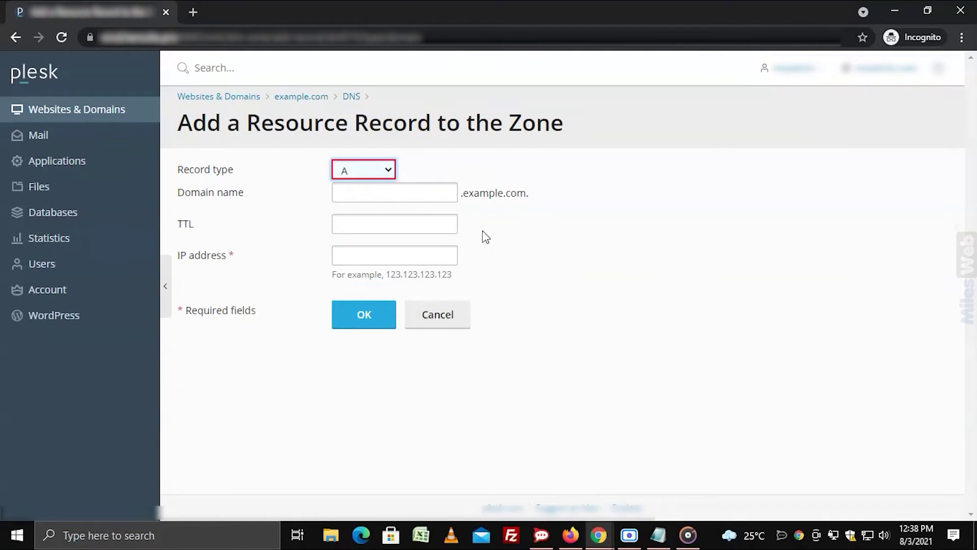
{"action": "left_click", "coordinate": [386, 171]}
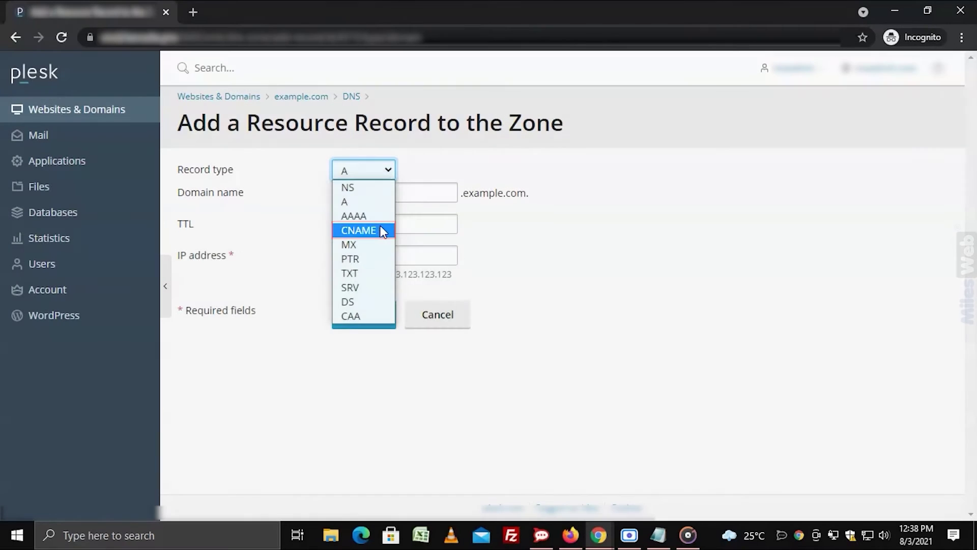
{"action": "left_click", "coordinate": [380, 229]}
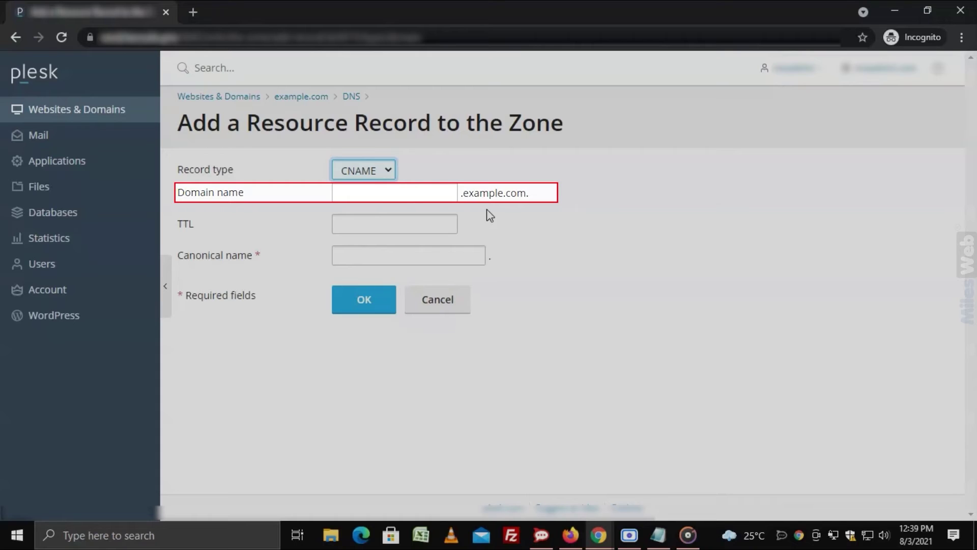
{"action": "left_click", "coordinate": [448, 196]}
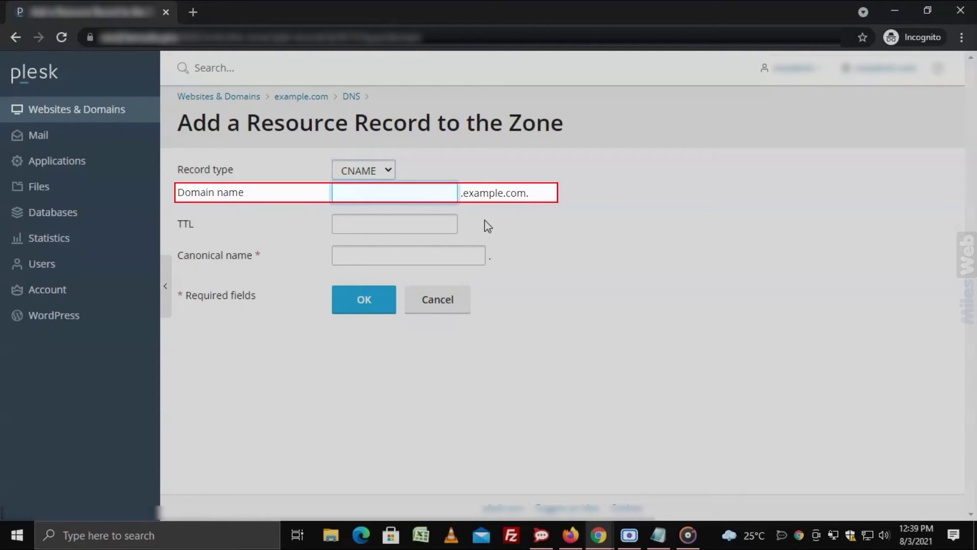
{"action": "type", "text": "www"}
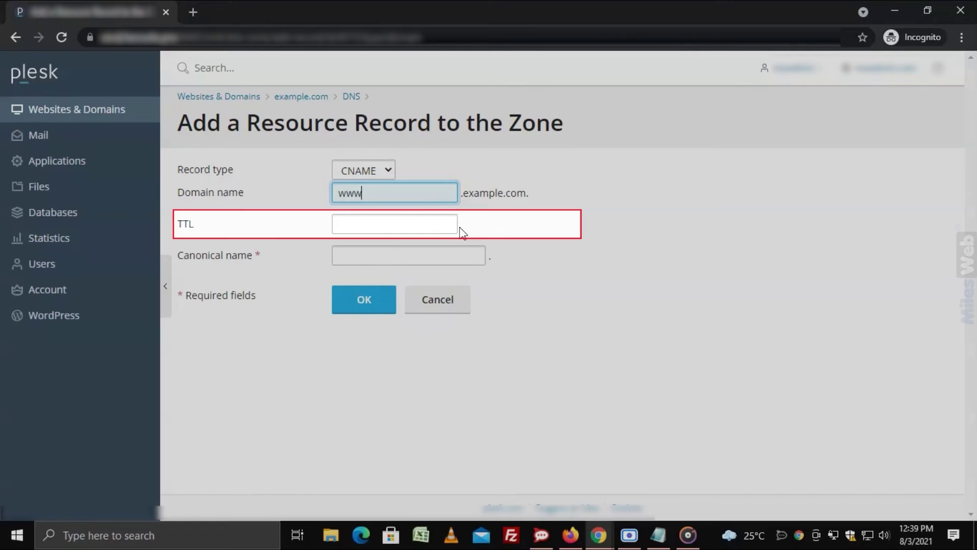
{"action": "left_click", "coordinate": [452, 224]}
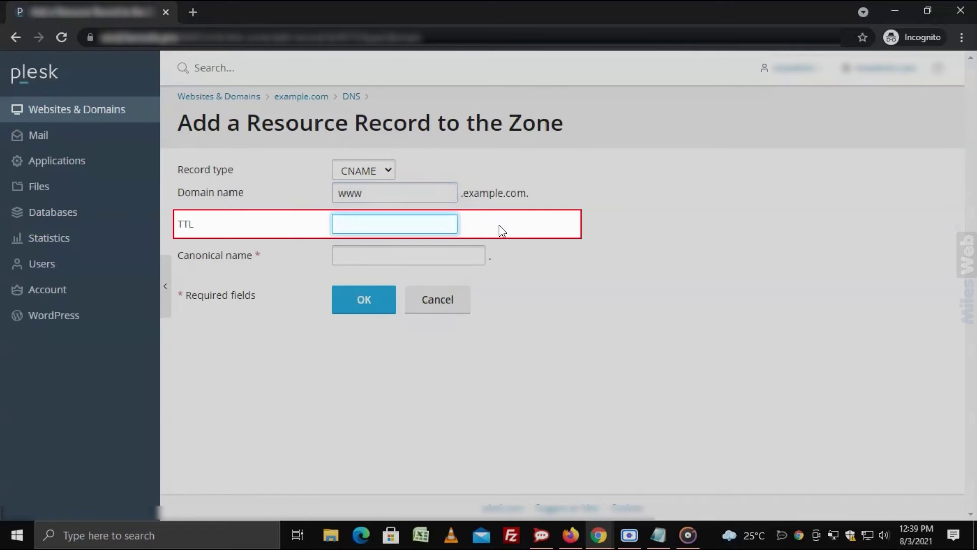
{"action": "type", "text": "3600"}
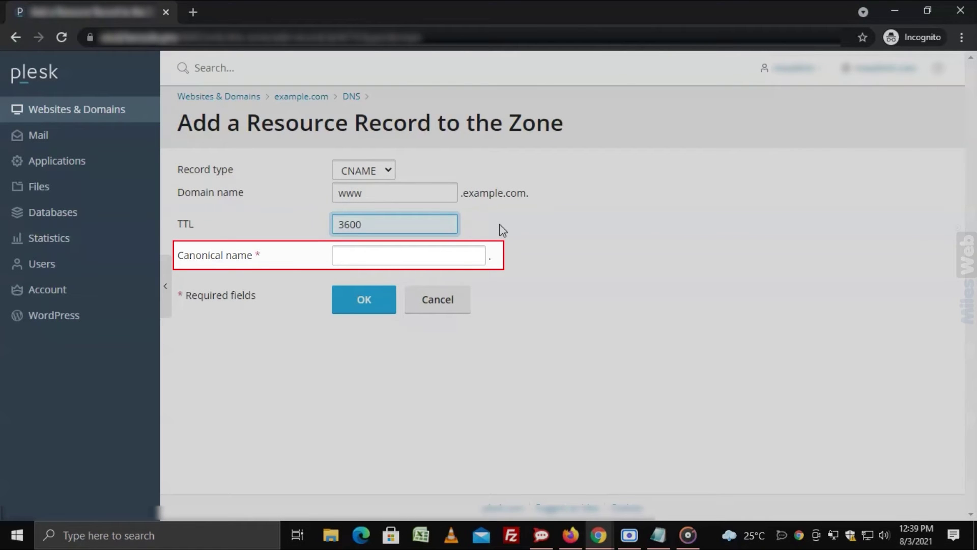
{"action": "left_click", "coordinate": [475, 254]}
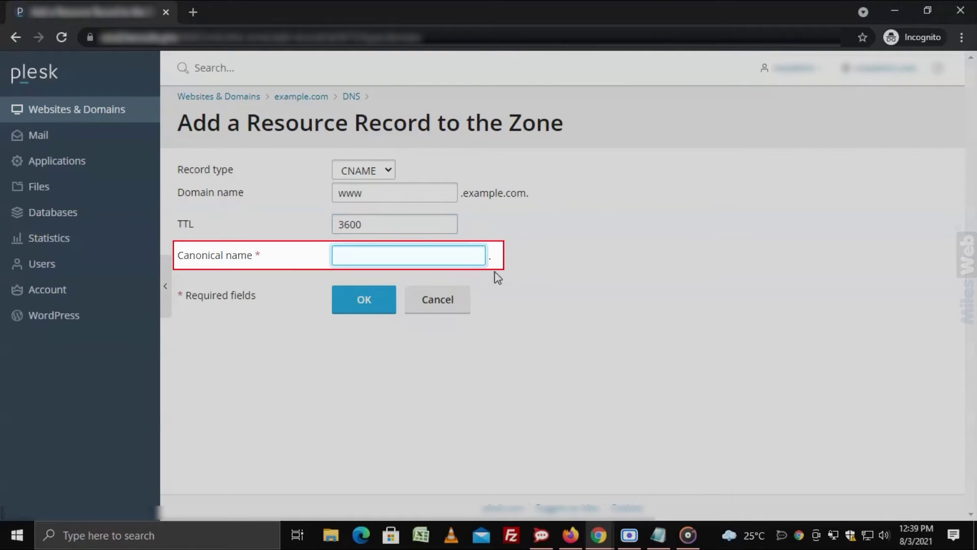
{"action": "type", "text": "example.com"}
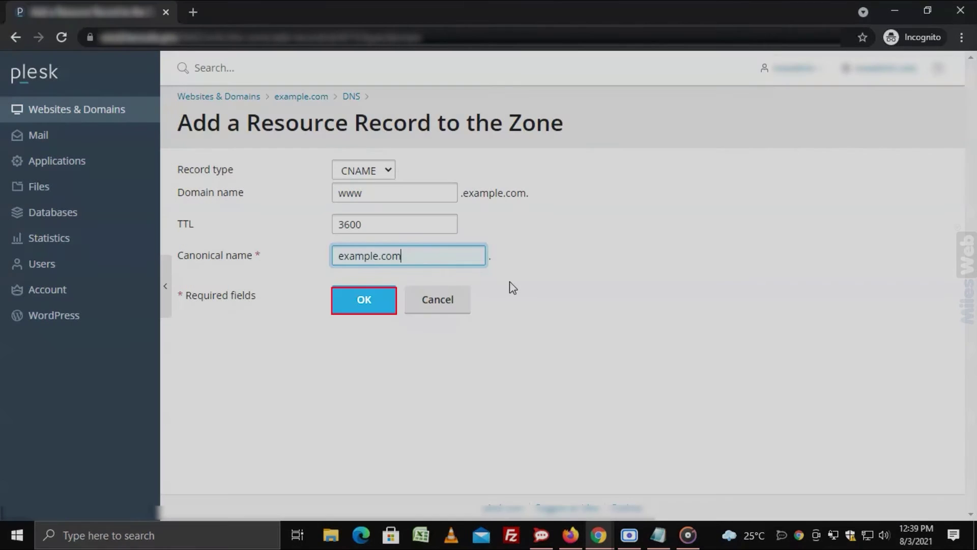
{"action": "left_click", "coordinate": [368, 312]}
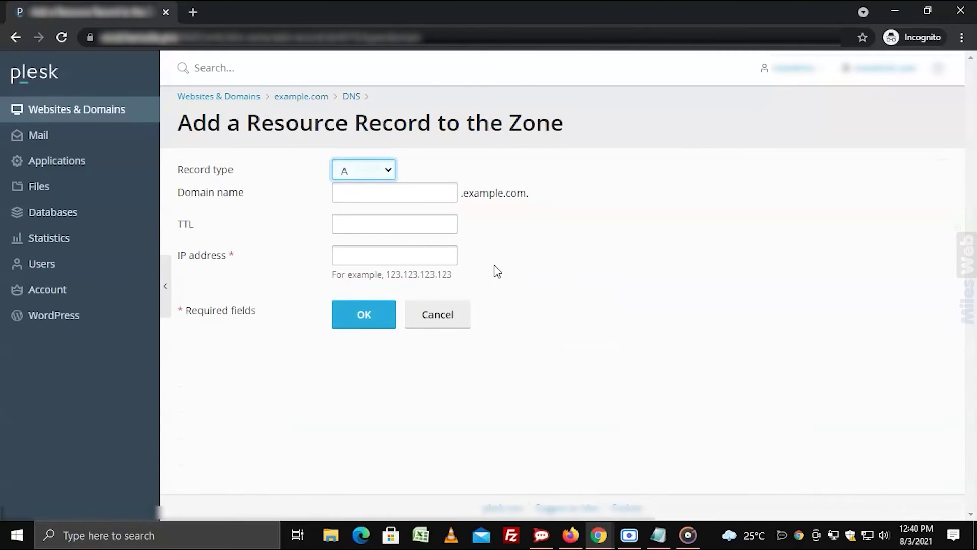
Add a TXT record with TTL 3600 and the copied SPF value starting "v=spf1 +a +mx", and apply the pending changes to the DNS zone.
{"action": "left_click", "coordinate": [389, 172]}
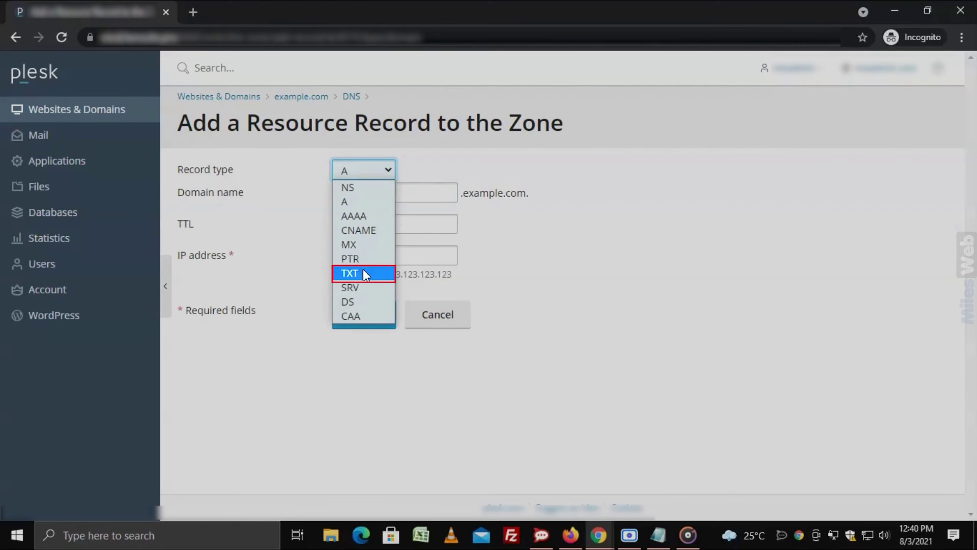
{"action": "left_click", "coordinate": [362, 272]}
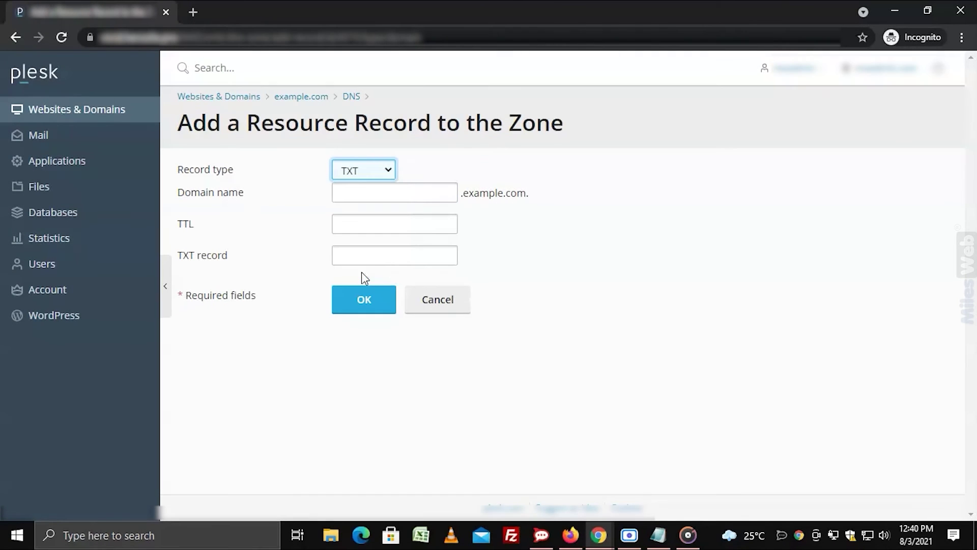
{"action": "left_click", "coordinate": [504, 234]}
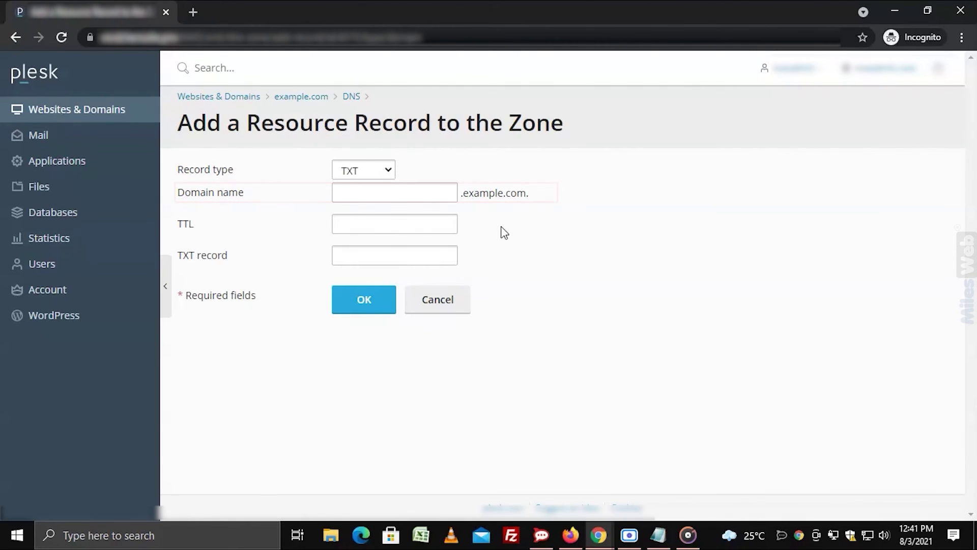
{"action": "left_click", "coordinate": [446, 224]}
{"action": "type", "text": "3600"}
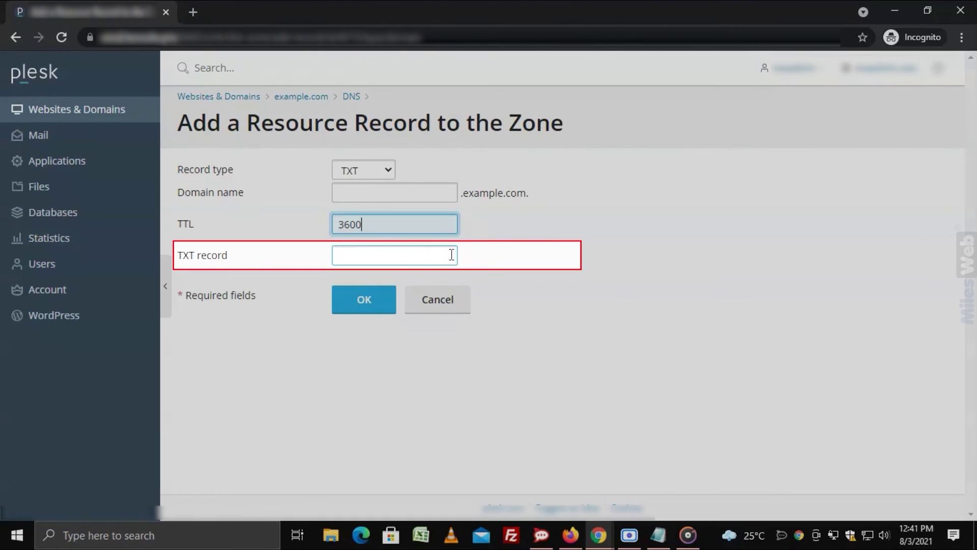
{"action": "left_click", "coordinate": [451, 254]}
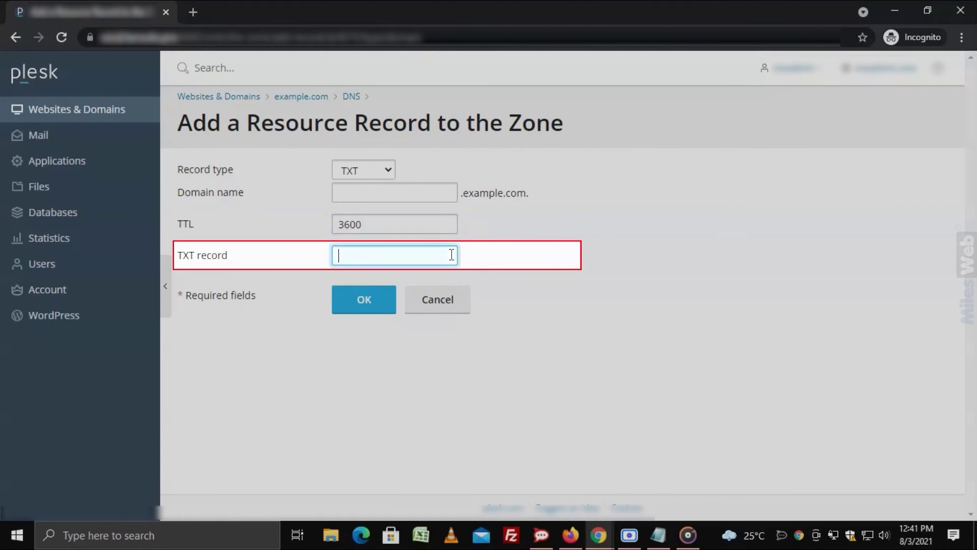
{"action": "key", "text": "ctrl+v"}
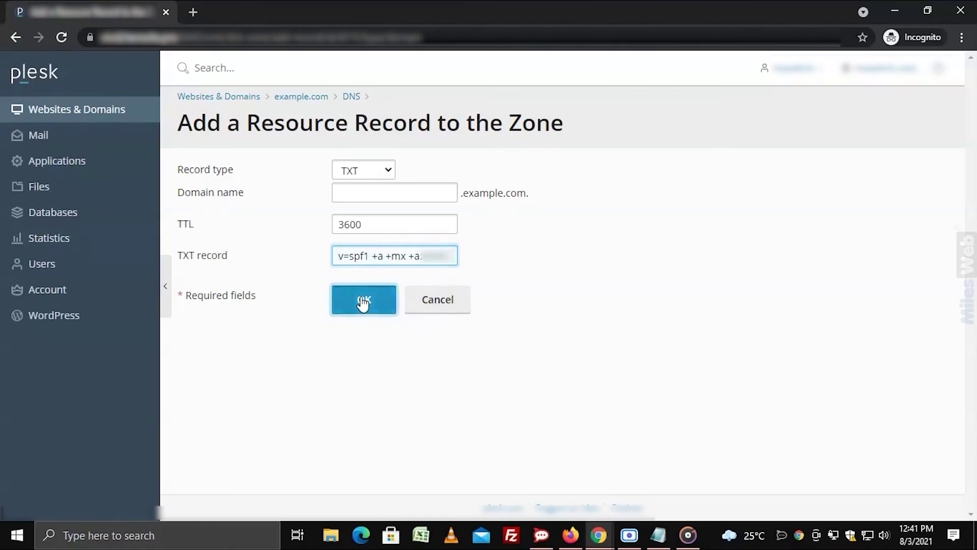
{"action": "left_click", "coordinate": [361, 300]}
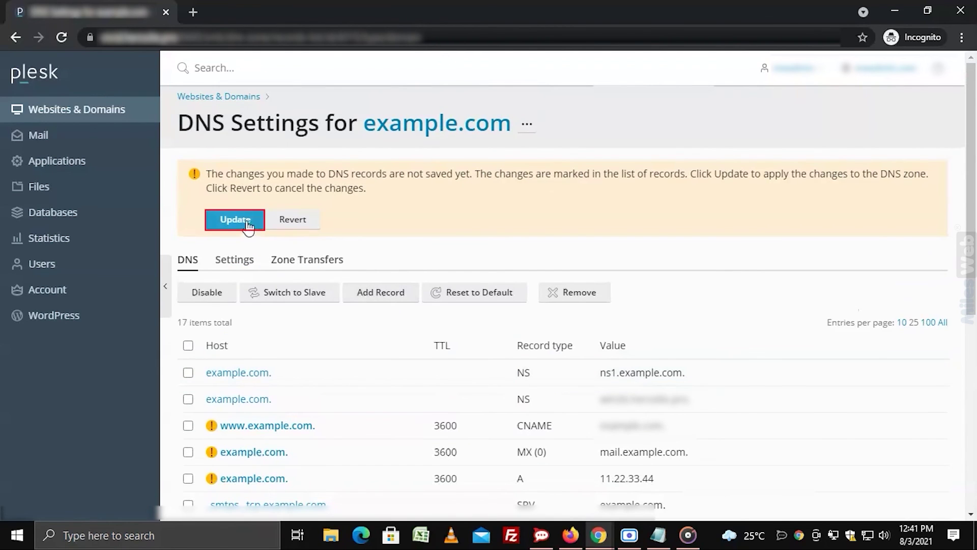
{"action": "left_click", "coordinate": [244, 223]}
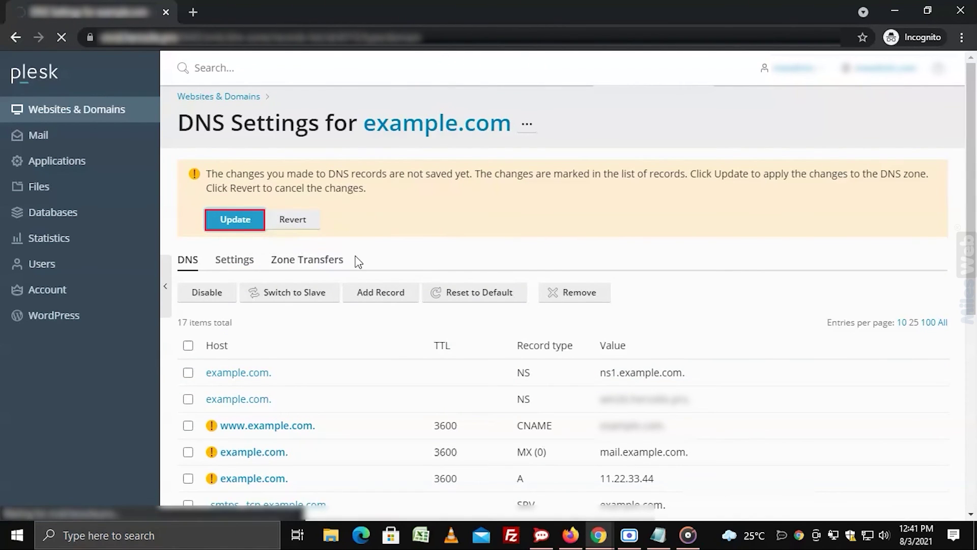